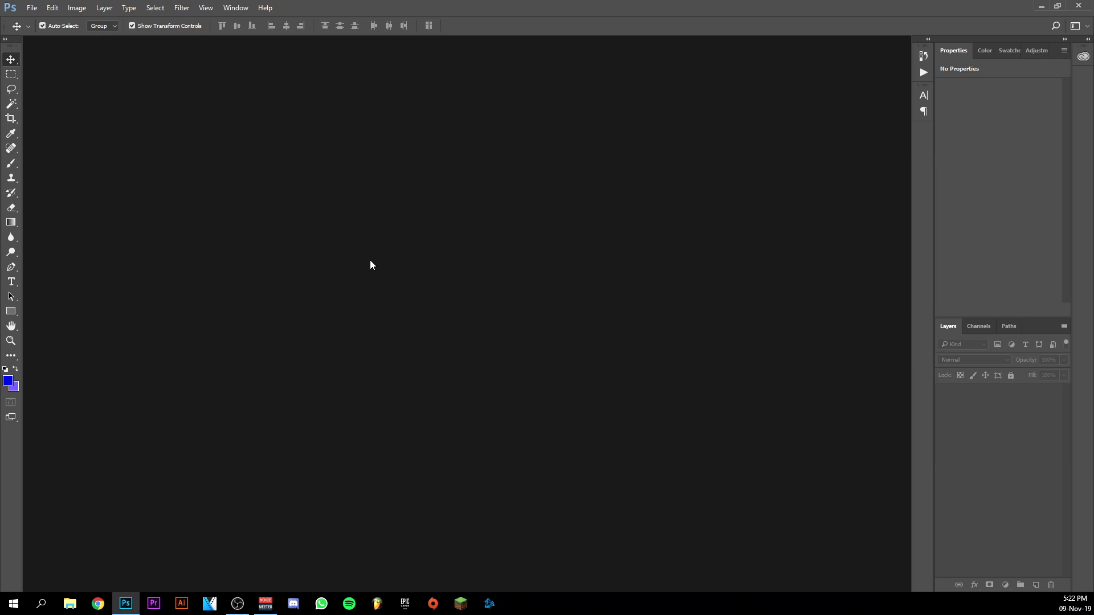
# Start a new document set to 1920×1080 px, 300 ppi, RGB Color, with a white background.
pyautogui.click(32, 8)
pyautogui.click(44, 23)
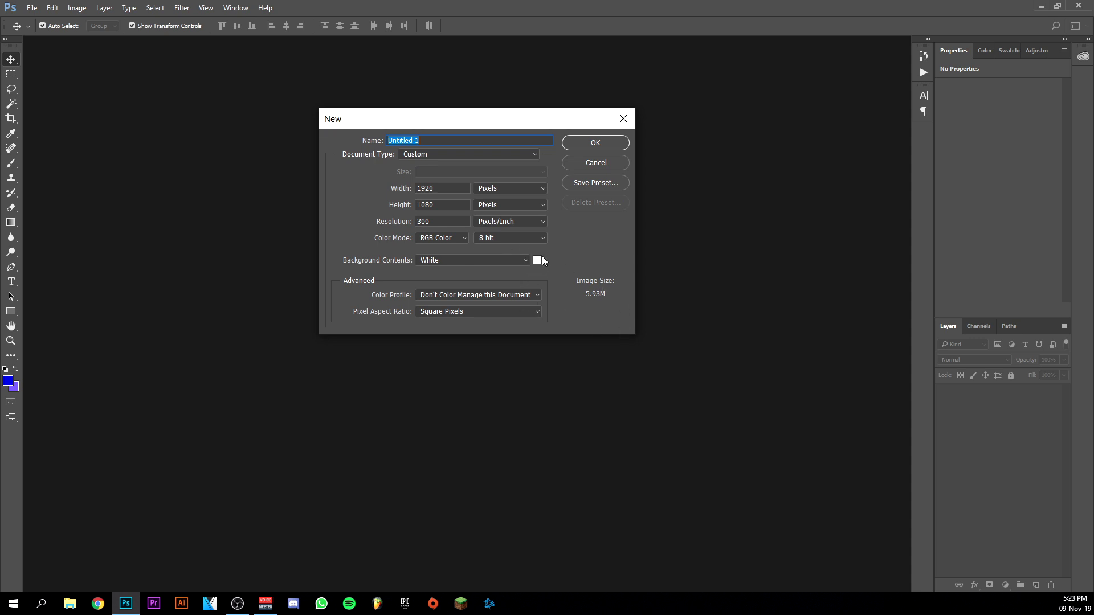
# Create the 1920×1080 canvas and place the Volta street pitch photo as a linked layer.
pyautogui.click(590, 147)
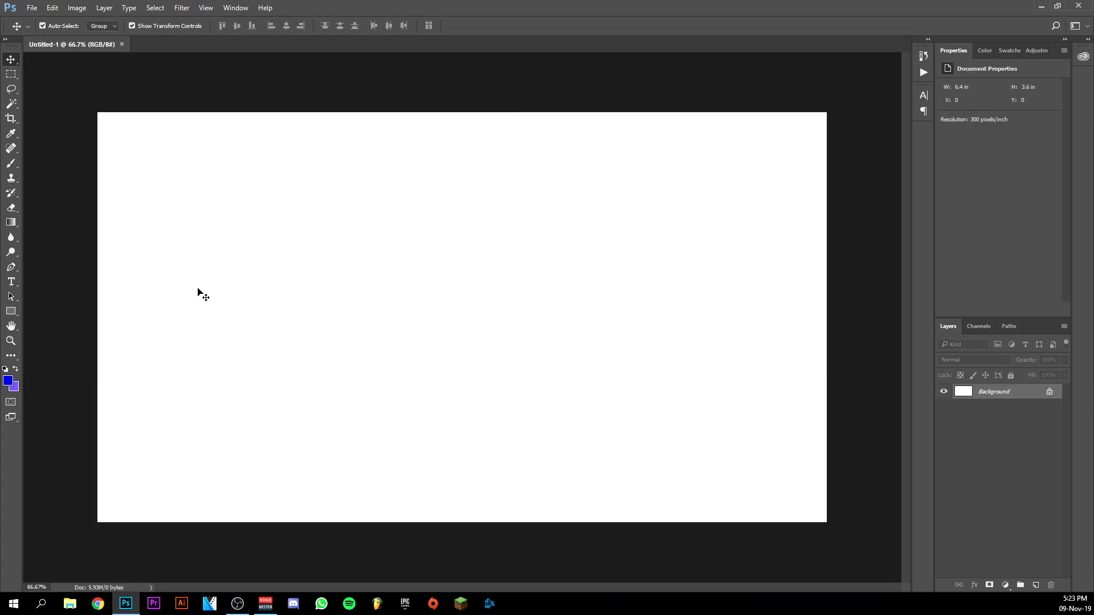
pyautogui.click(32, 8)
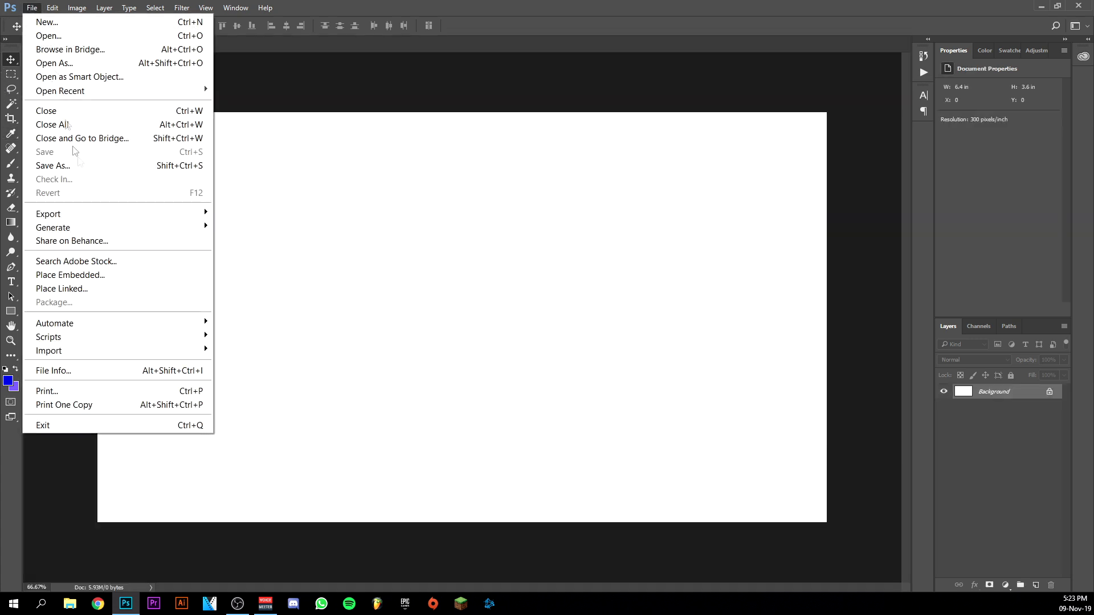
pyautogui.click(67, 288)
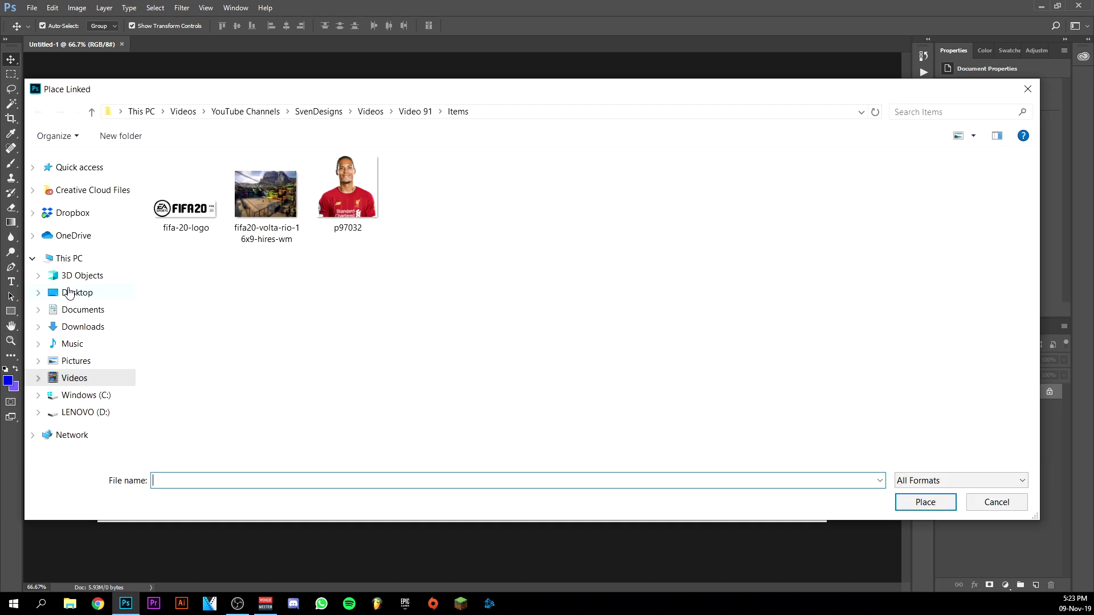
pyautogui.doubleClick(267, 194)
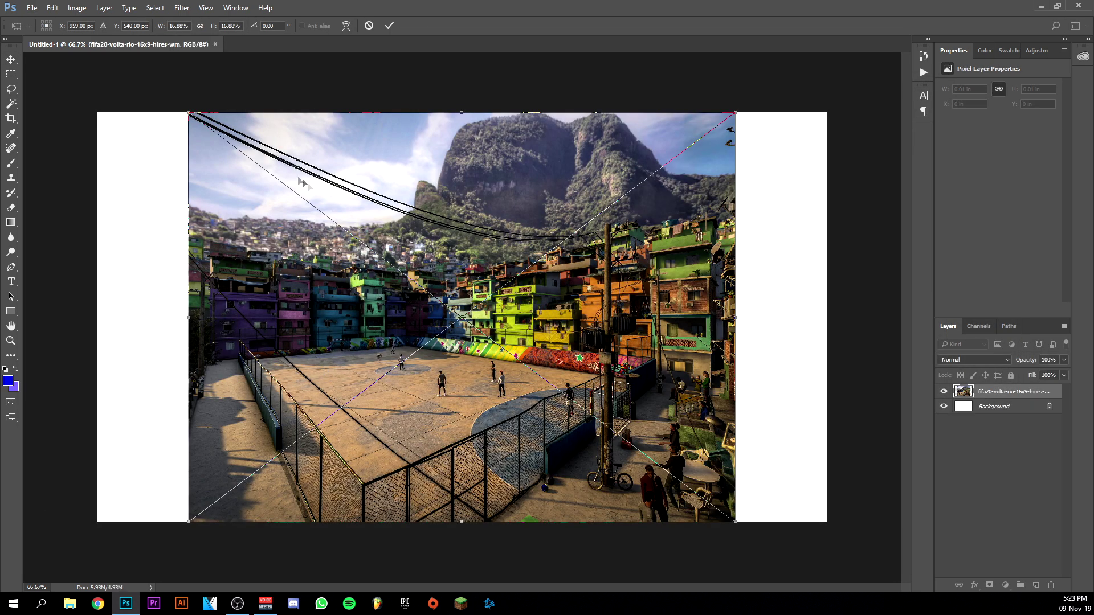
# Scale the placed photo to 22.7%, commit it, and add a Black & White adjustment layer.
pyautogui.click(228, 25)
pyautogui.scroll(3, 228, 25)
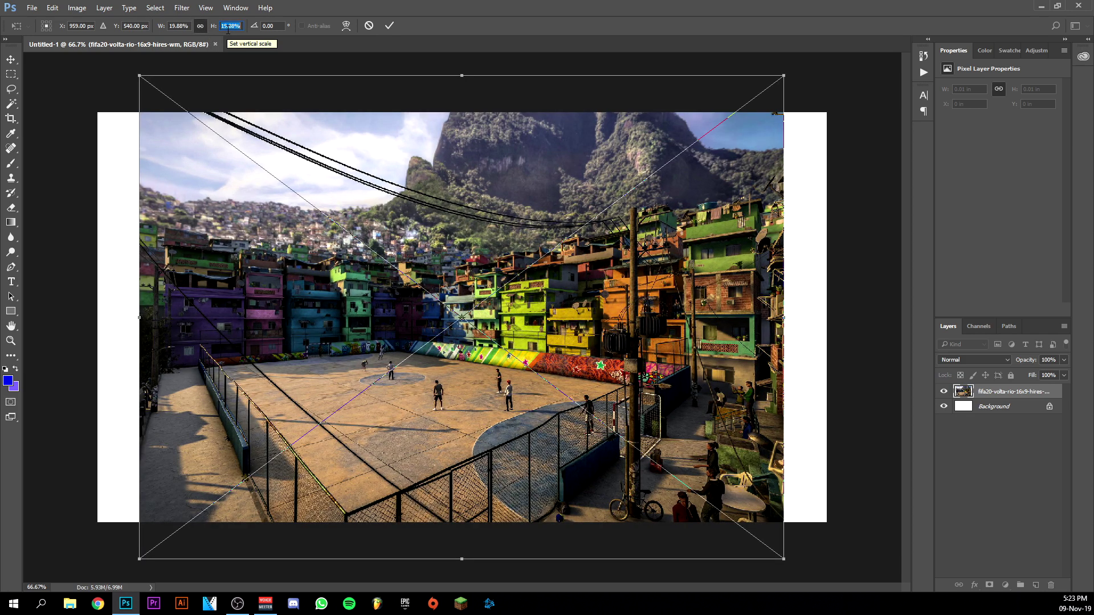
pyautogui.scroll(3, 228, 28)
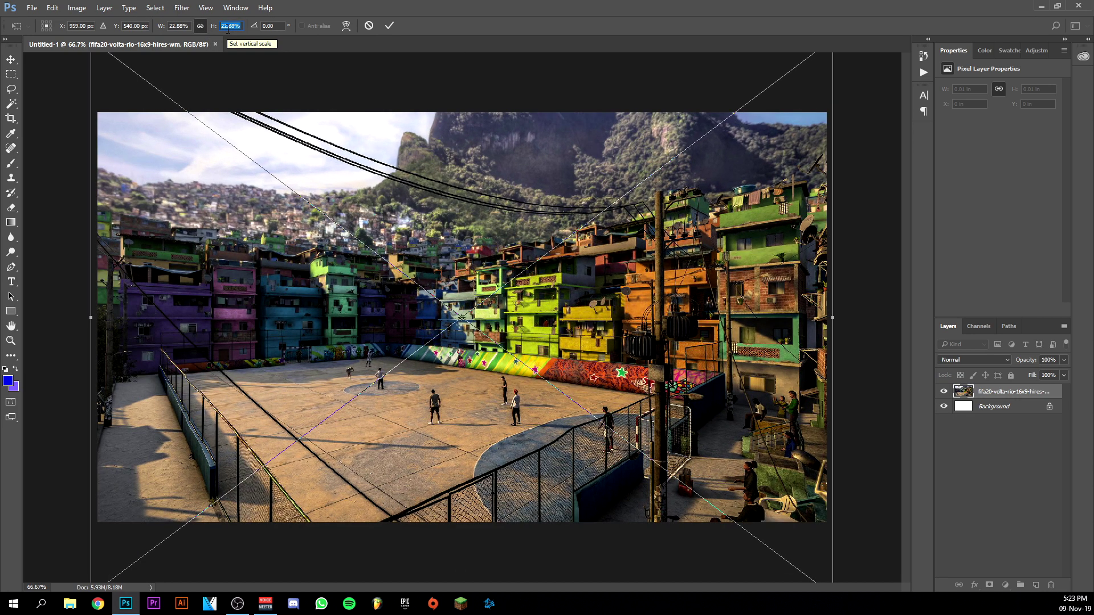
pyautogui.click(233, 27)
pyautogui.doubleClick(228, 27)
pyautogui.write('22.7')
pyautogui.press('Return')
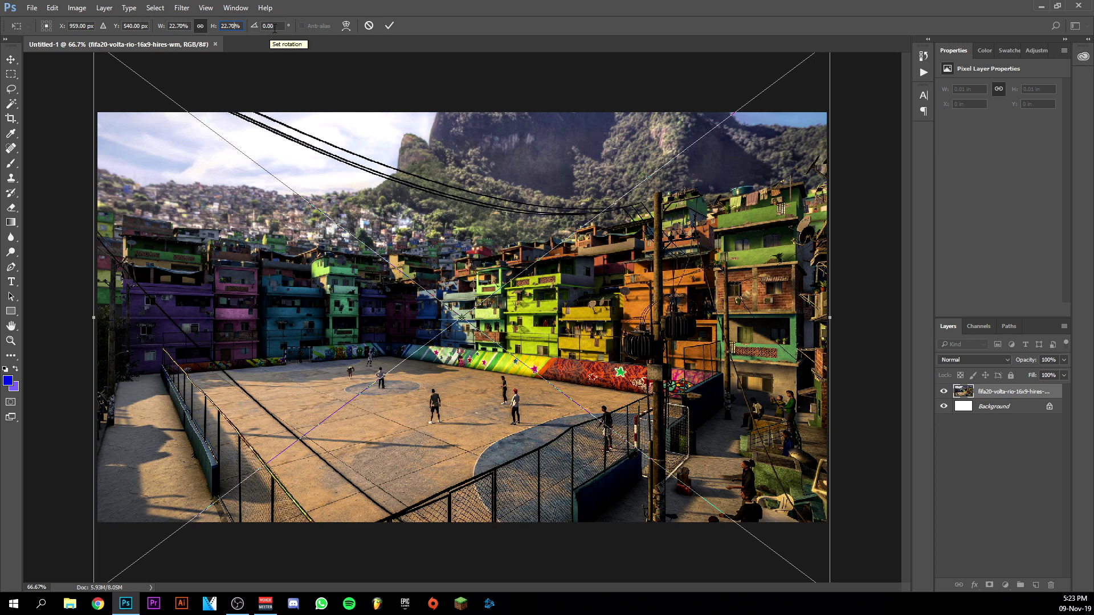
pyautogui.click(391, 26)
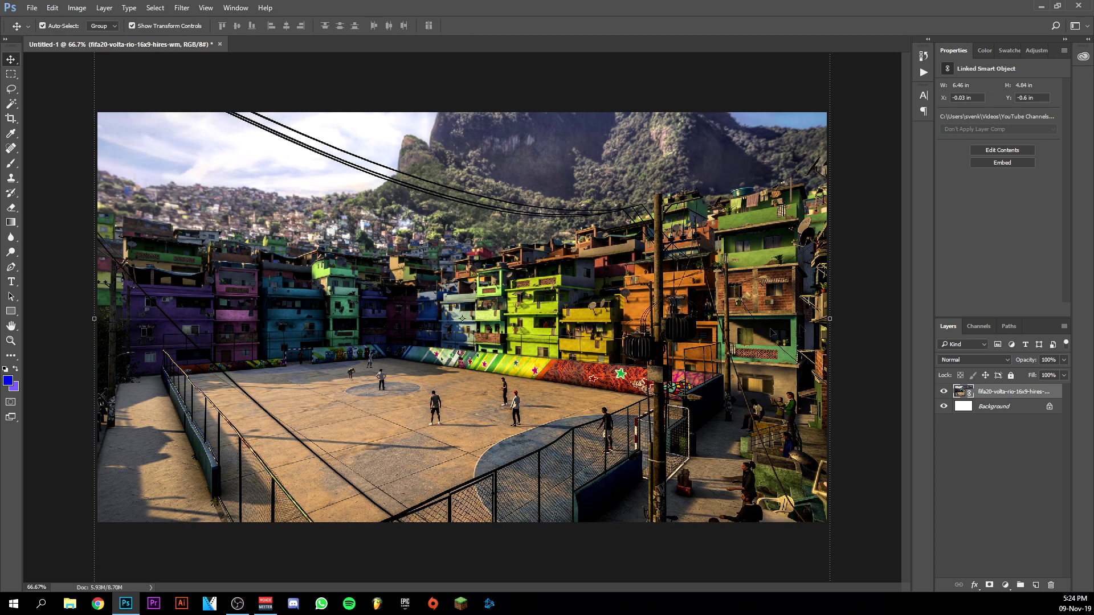
pyautogui.click(1005, 585)
pyautogui.click(1007, 464)
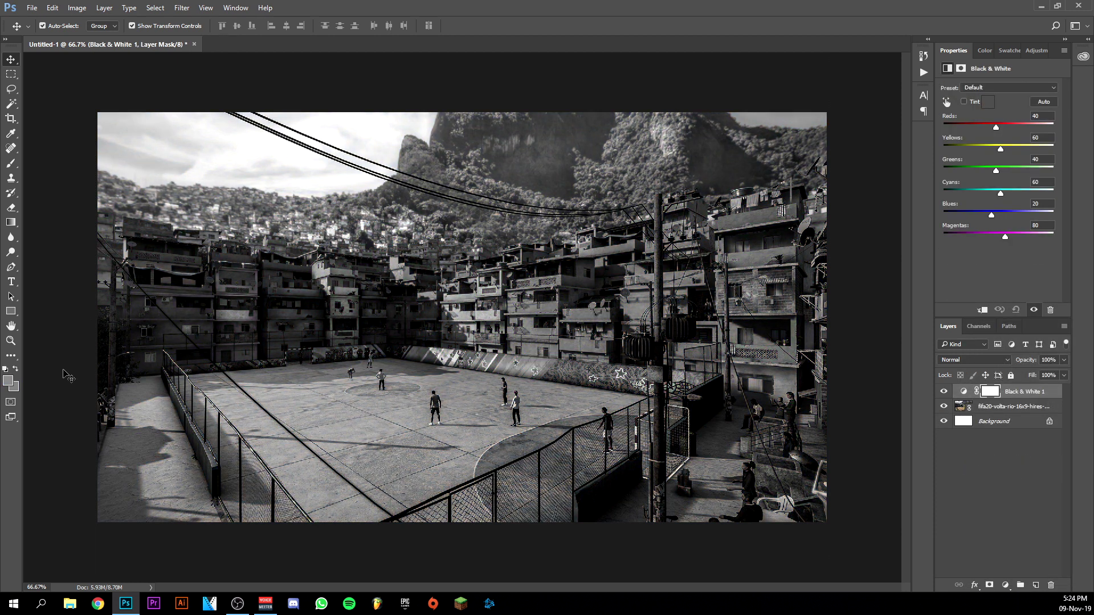
# Draw a blue rectangle covering the whole canvas.
pyautogui.click(11, 311)
pyautogui.moveTo(95, 109); pyautogui.dragTo(825, 523)
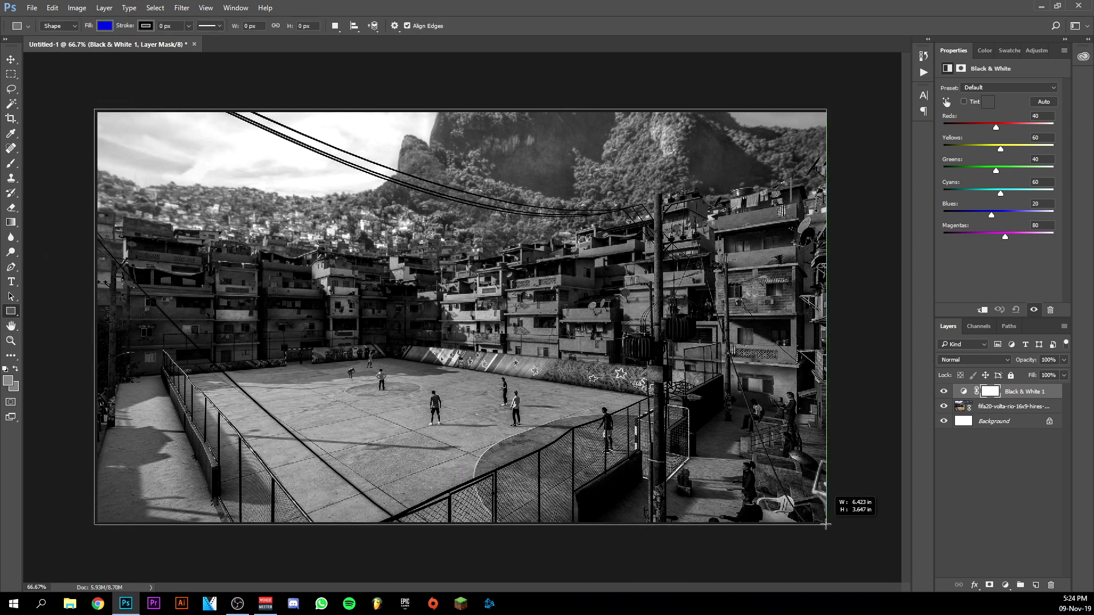
pyautogui.press('Escape')
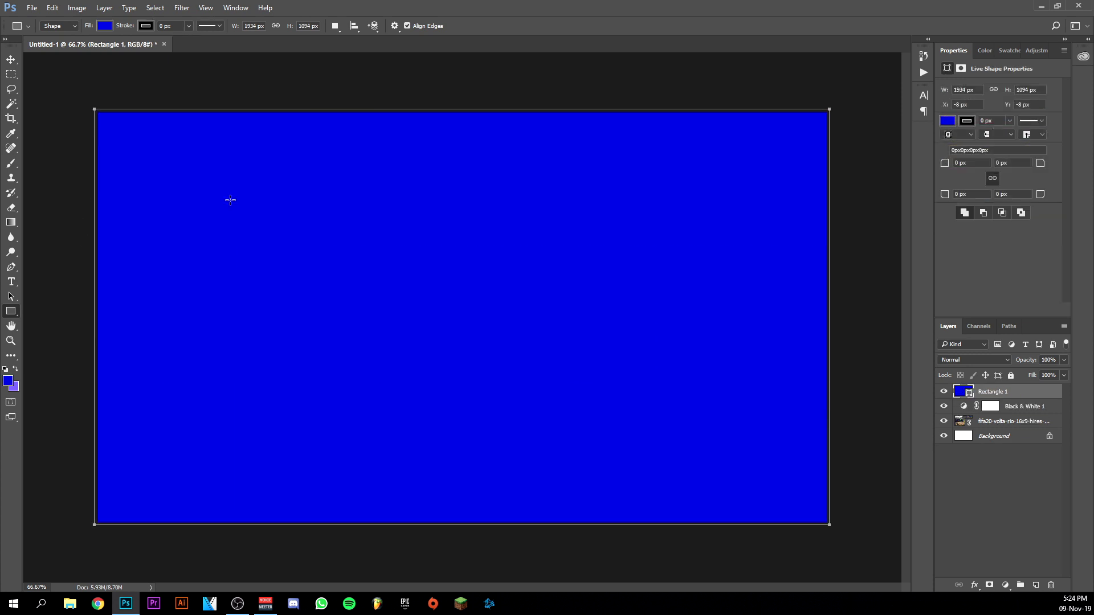
# Set the blue rectangle layer's blend mode to Multiply.
pyautogui.click(975, 361)
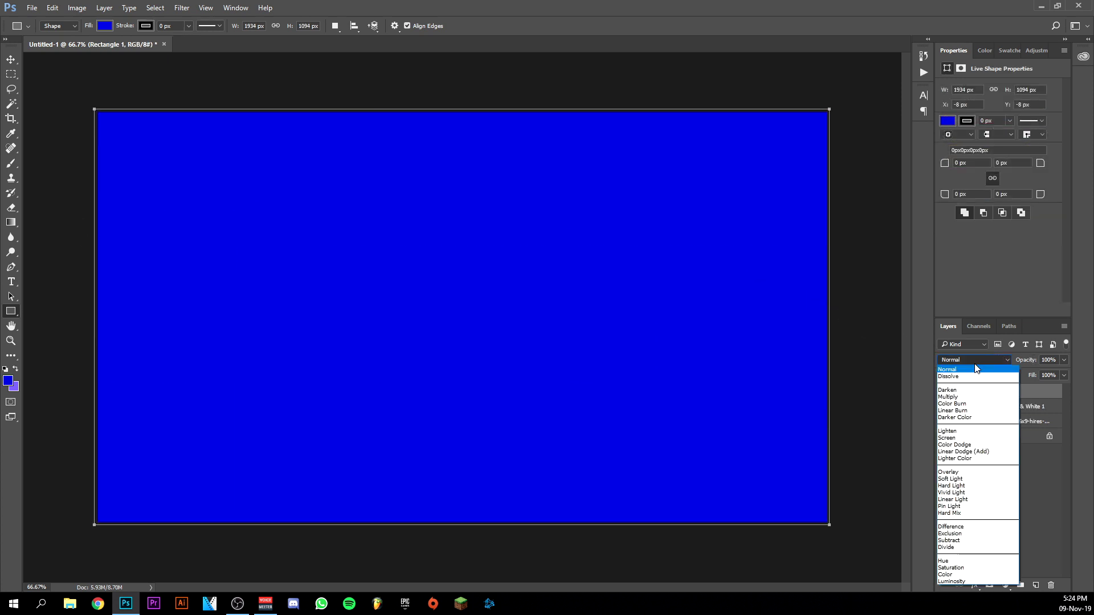
pyautogui.click(974, 359)
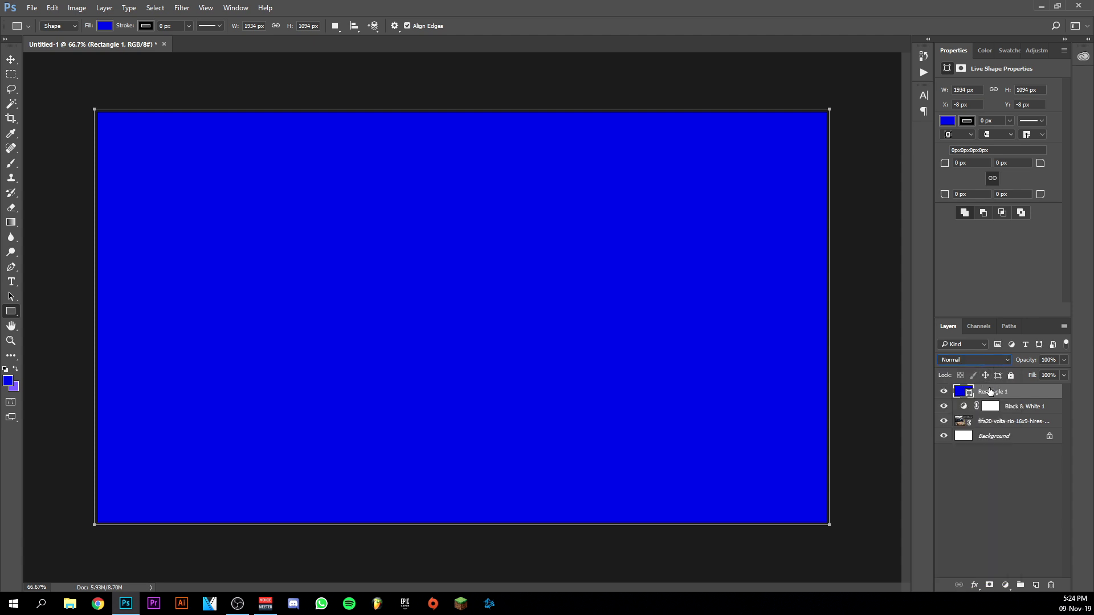
pyautogui.click(969, 360)
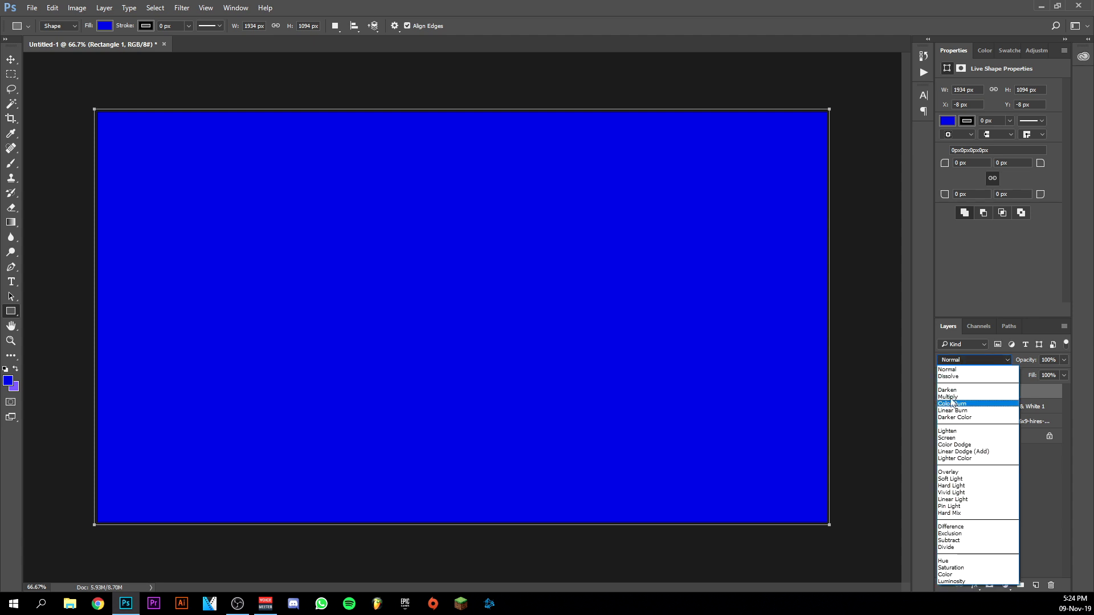
pyautogui.click(949, 401)
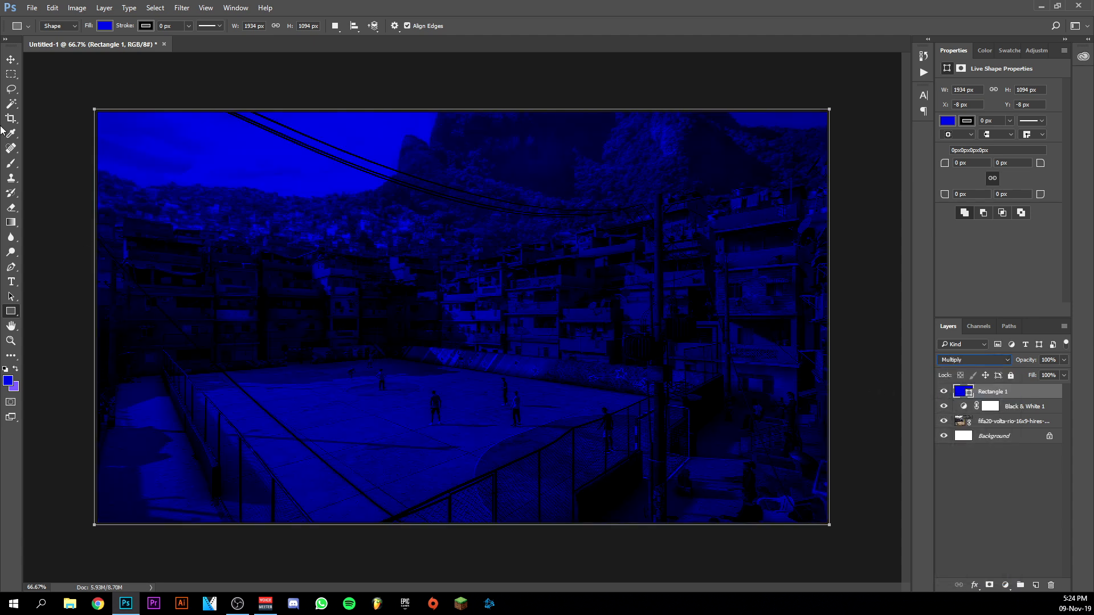
pyautogui.click(10, 59)
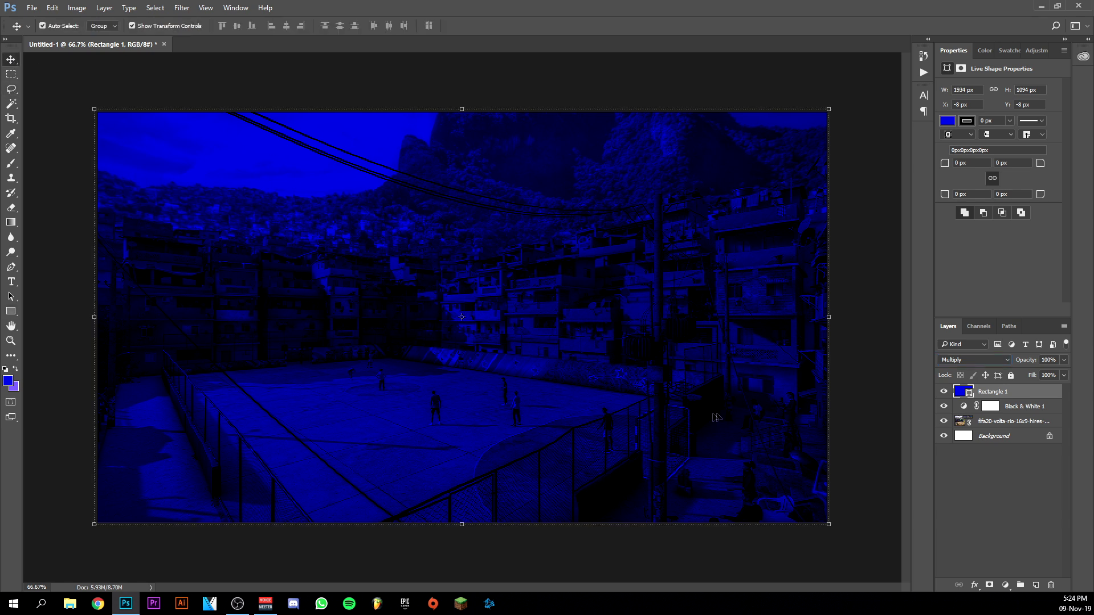
# Add a Brightness/Contrast adjustment layer above the Black & White 1 layer.
pyautogui.click(1020, 407)
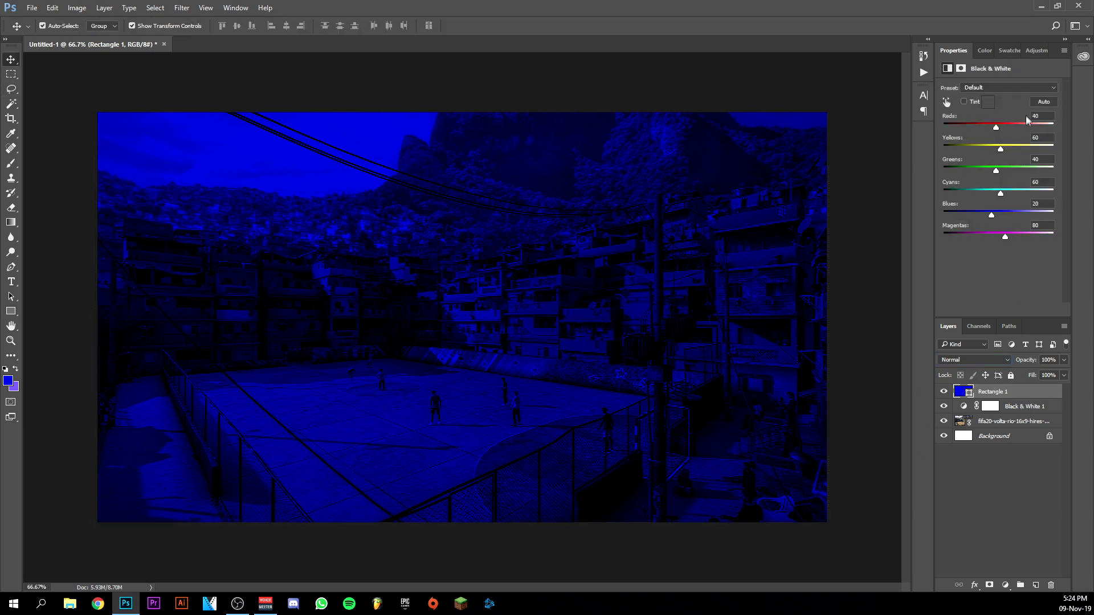
pyautogui.click(1033, 50)
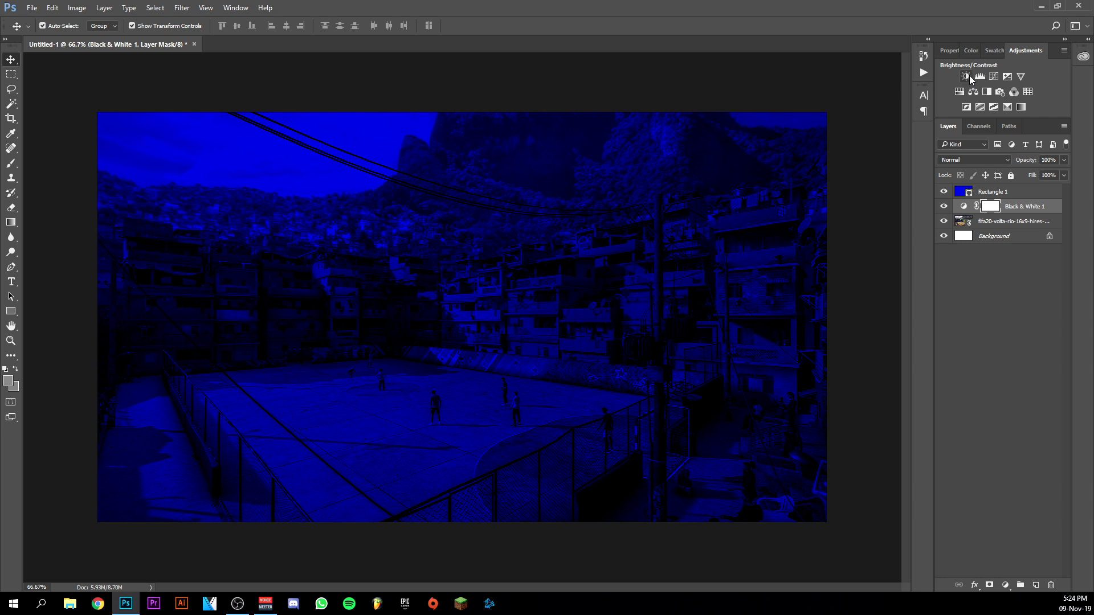
pyautogui.click(966, 76)
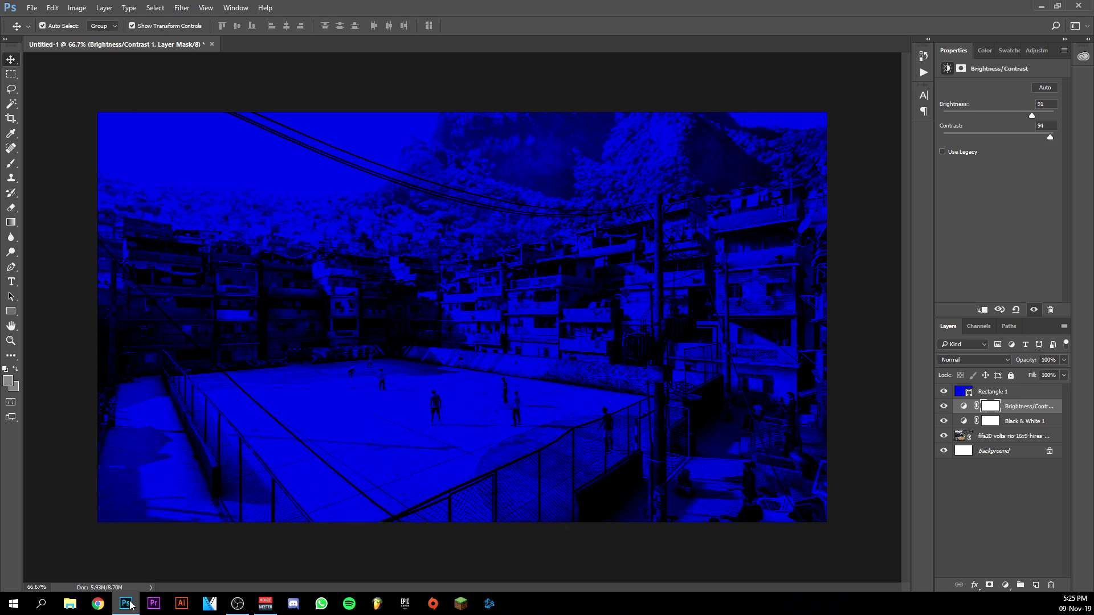
pyautogui.moveTo(129, 604)
# Add a second Brightness/Contrast adjustment with Contrast at 85, then select Rectangle 1.
pyautogui.click(1036, 50)
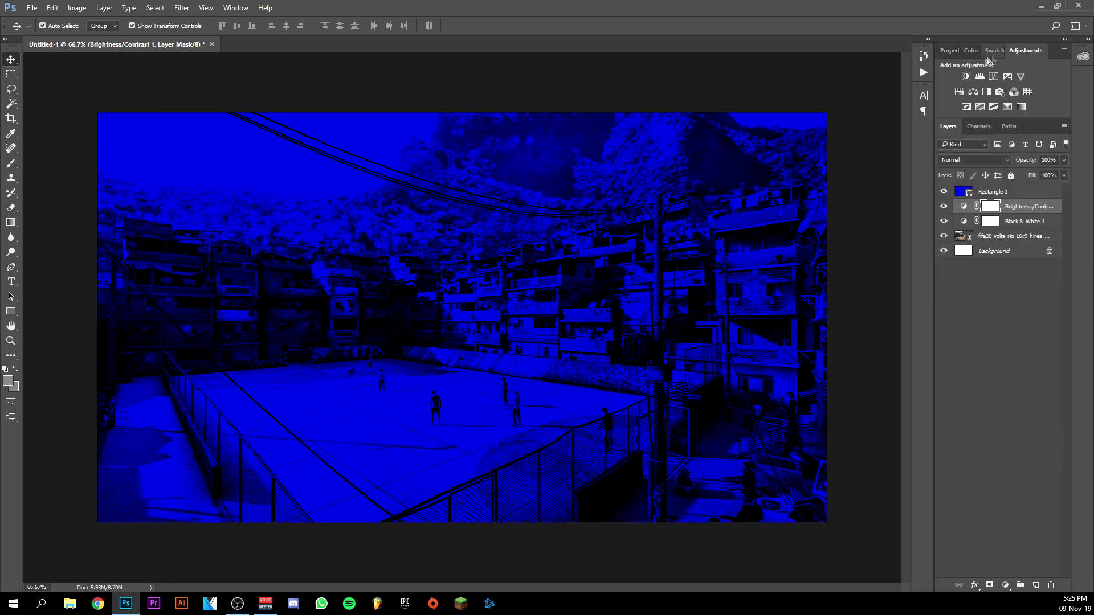
pyautogui.click(965, 76)
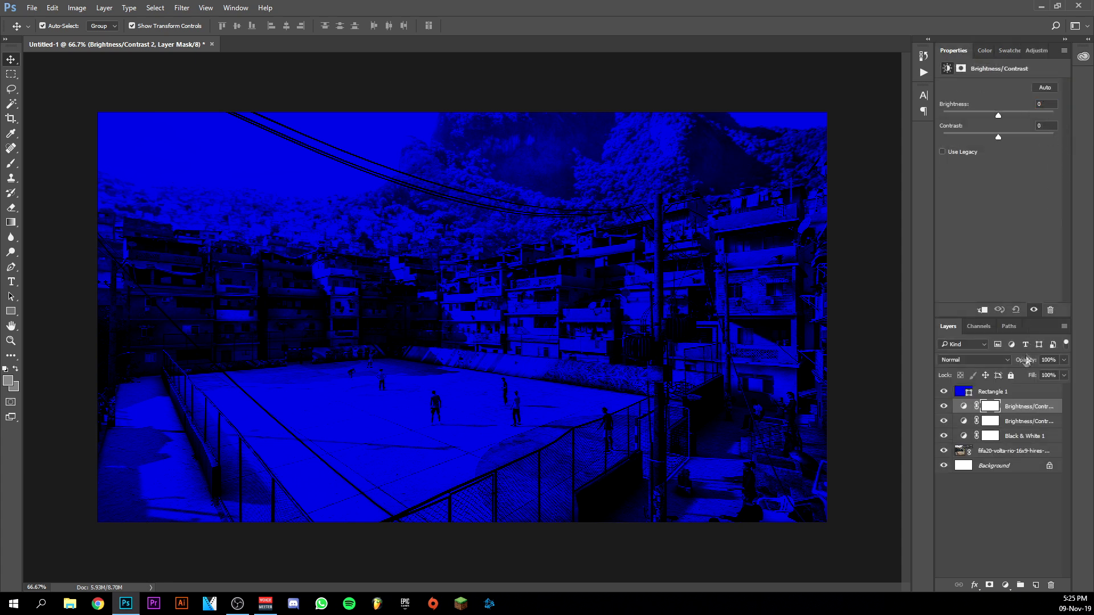
pyautogui.moveTo(1023, 141); pyautogui.dragTo(1043, 146)
pyautogui.moveTo(1045, 142); pyautogui.dragTo(1045, 142)
pyautogui.moveTo(126, 603)
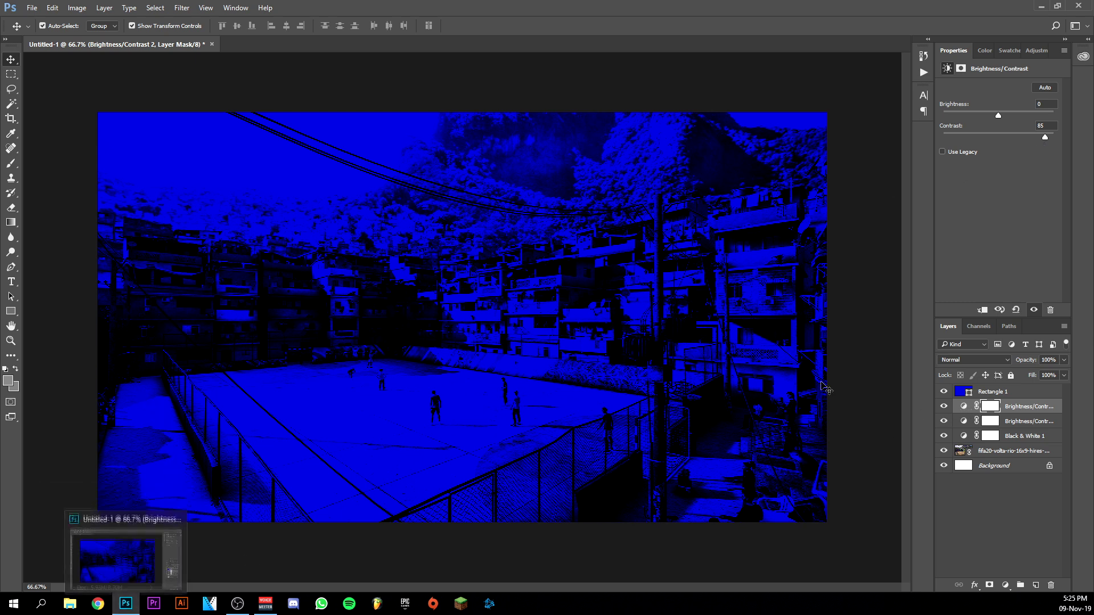
pyautogui.click(1023, 395)
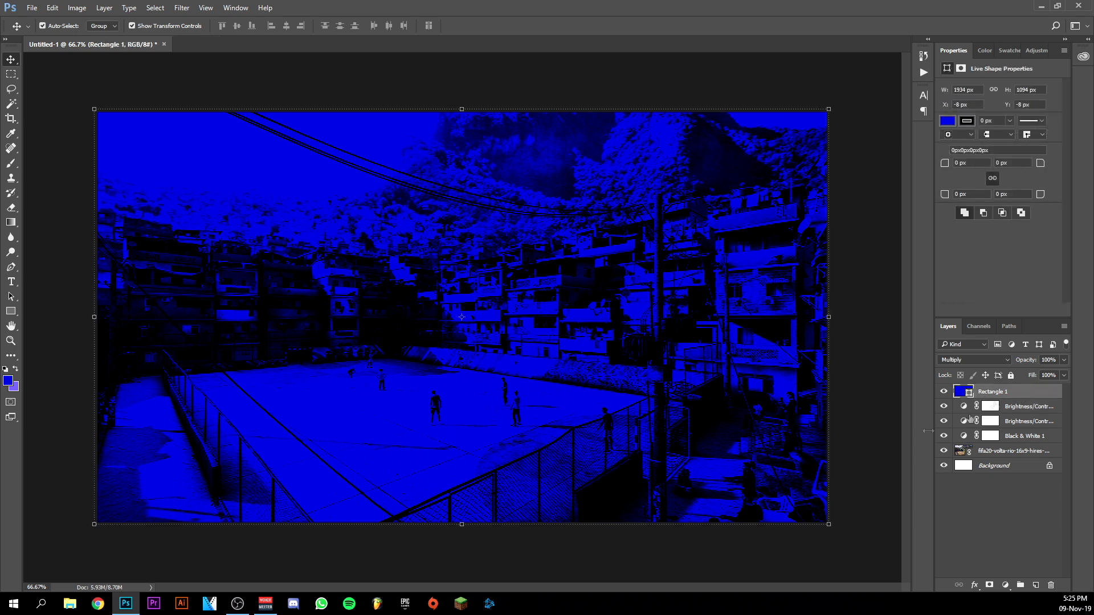
# Place fifa-20-logo as a linked layer, shrink it slightly to 35.4%, and commit it.
pyautogui.click(31, 8)
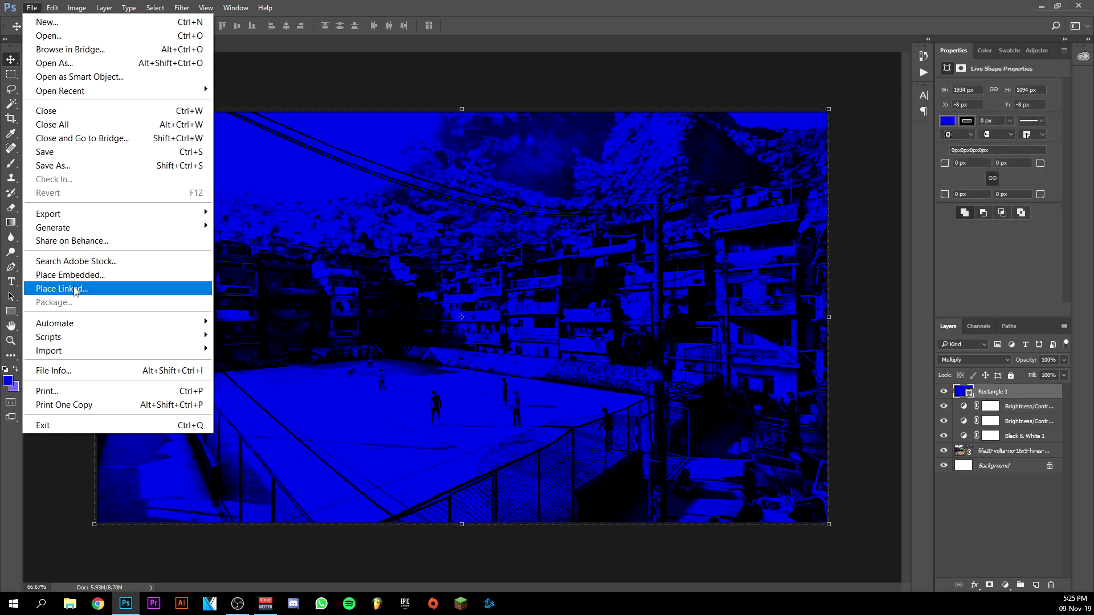
pyautogui.click(75, 289)
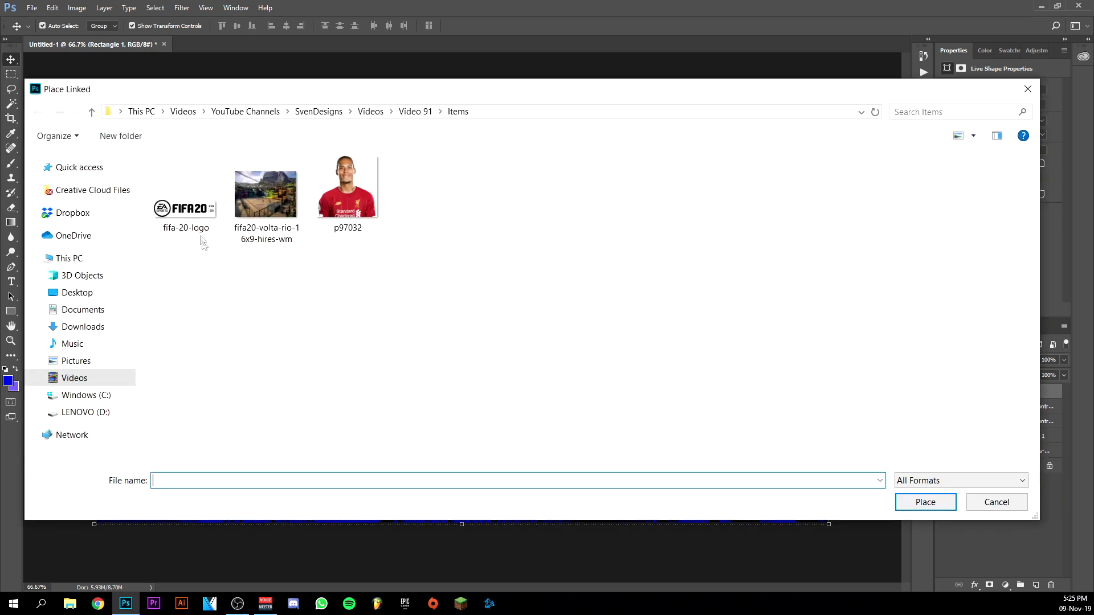
pyautogui.doubleClick(197, 216)
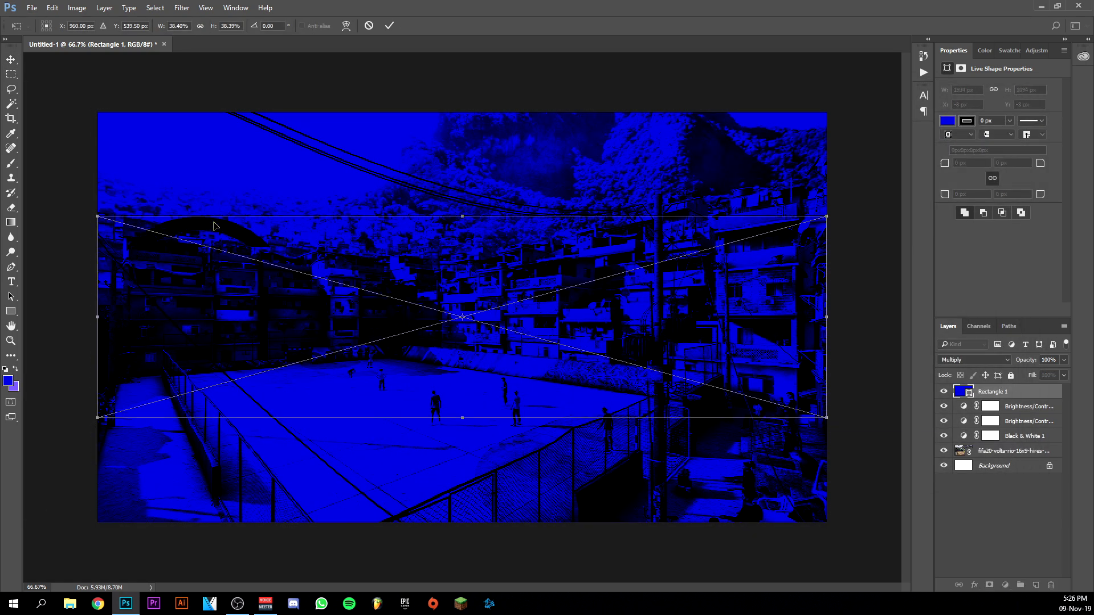
pyautogui.click(228, 26)
pyautogui.press('Down')
pyautogui.press('Down')
pyautogui.press('Down')
pyautogui.click(391, 26)
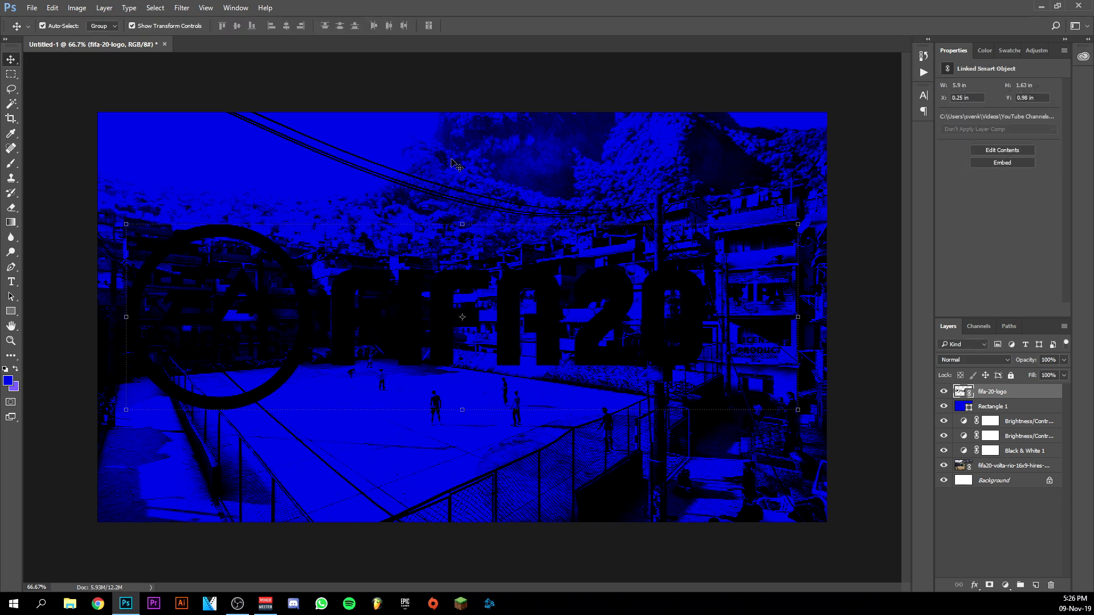
pyautogui.doubleClick(1019, 398)
# Apply a white #ffffff Color Overlay effect to the fifa-20-logo layer.
pyautogui.moveTo(741, 308); pyautogui.dragTo(759, 207)
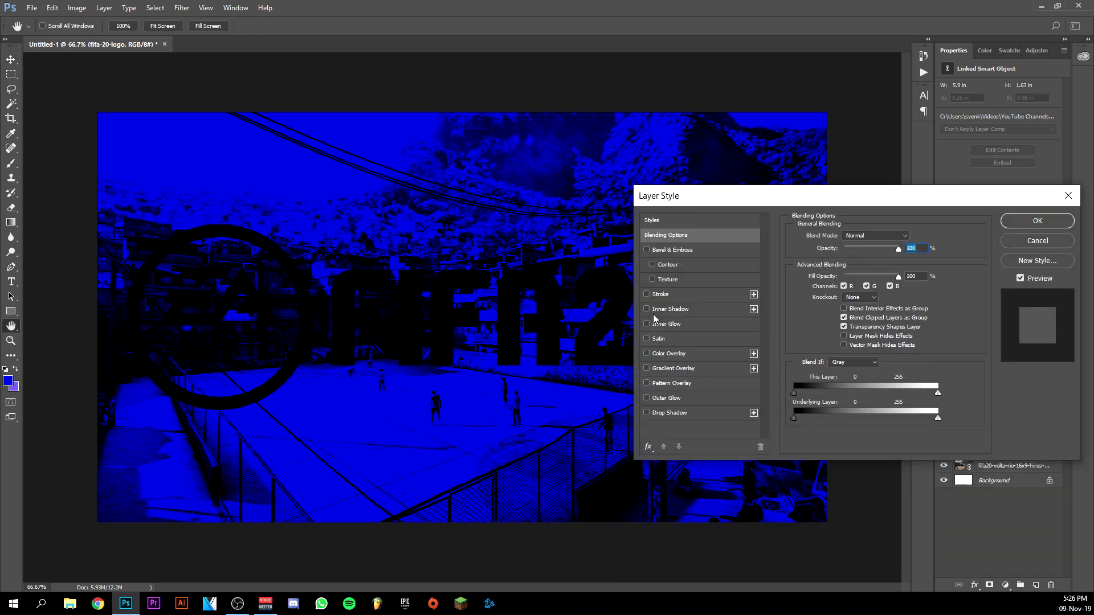
pyautogui.click(646, 353)
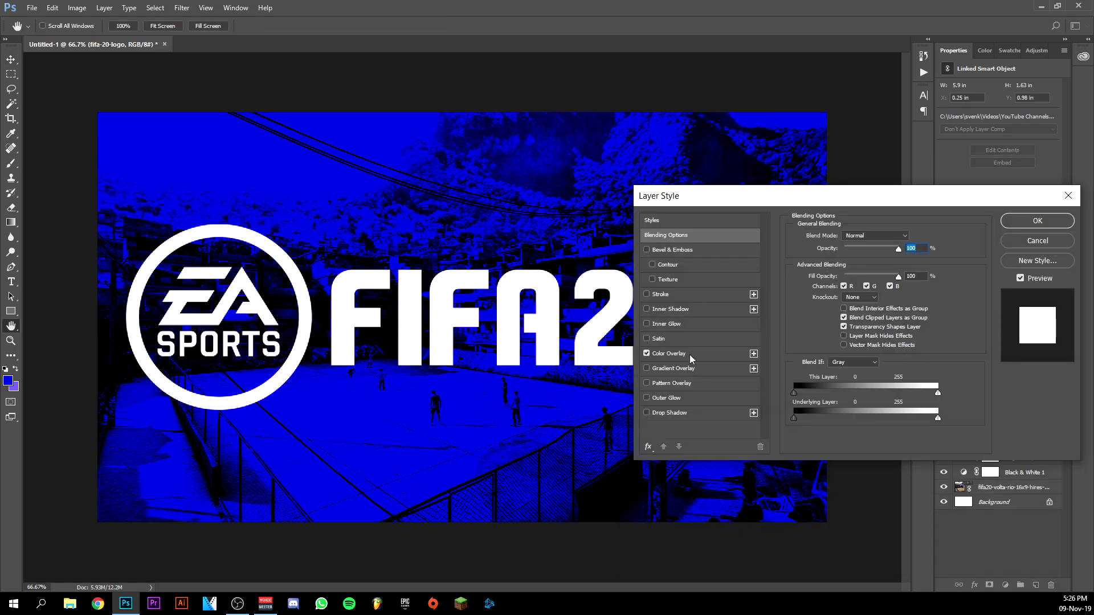
pyautogui.click(689, 354)
pyautogui.click(910, 237)
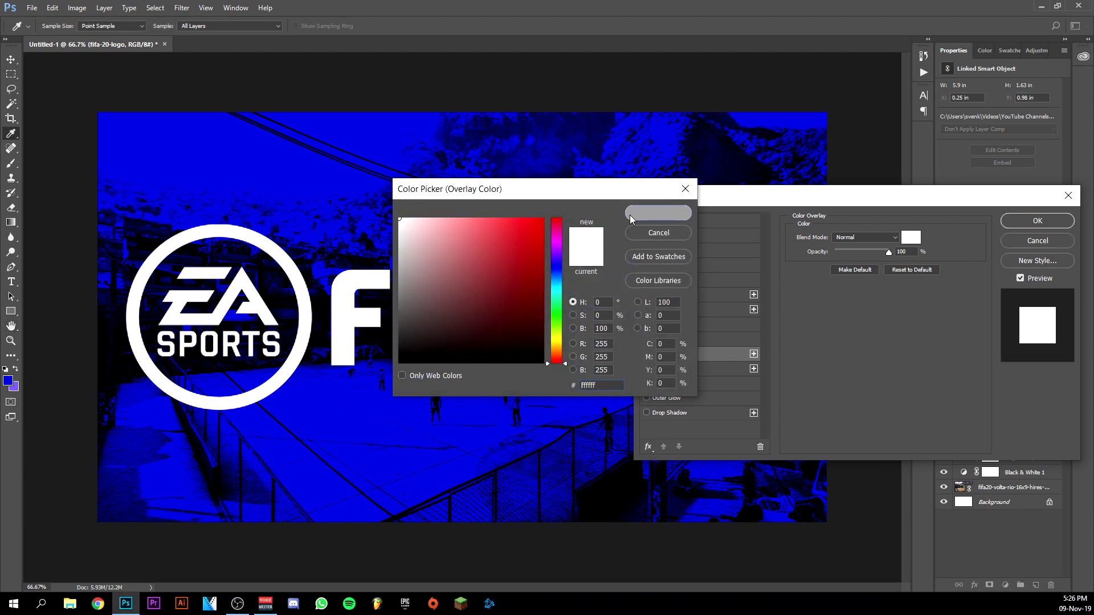
pyautogui.click(657, 213)
pyautogui.click(1054, 225)
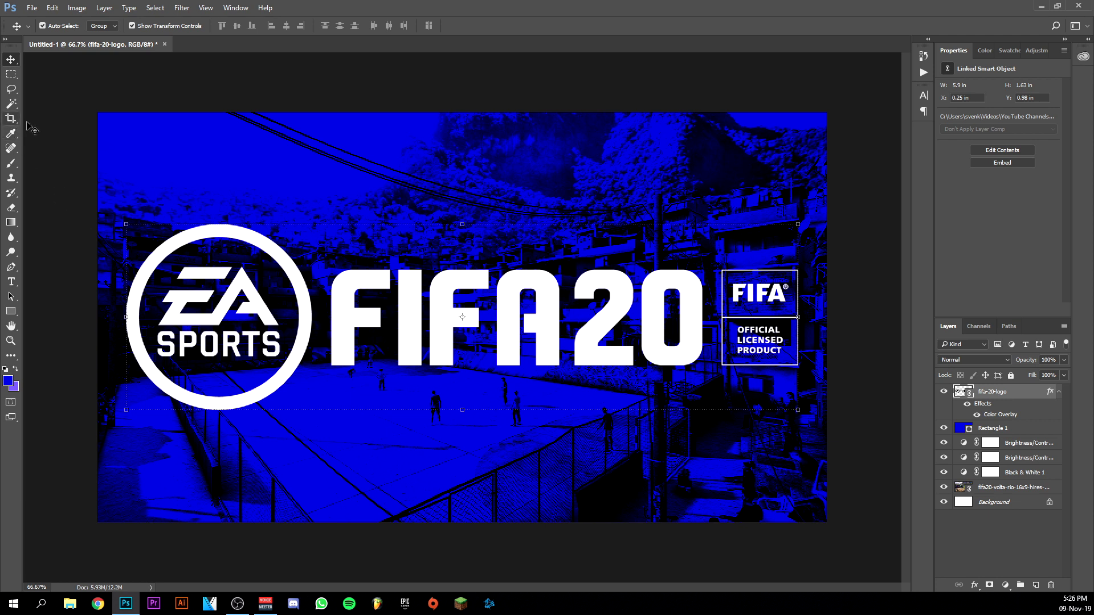
# Marquee-select the licensed-product badge, rasterize the logo layer, delete the badge, and deselect.
pyautogui.click(12, 75)
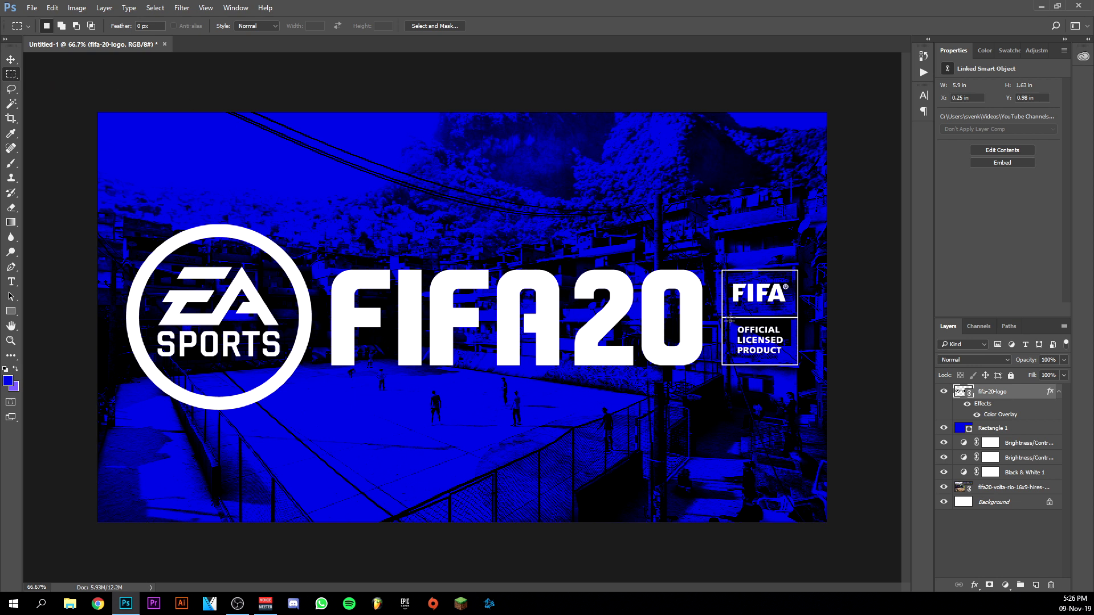
pyautogui.moveTo(706, 247); pyautogui.dragTo(820, 383)
pyautogui.rightClick(992, 394)
pyautogui.click(830, 352)
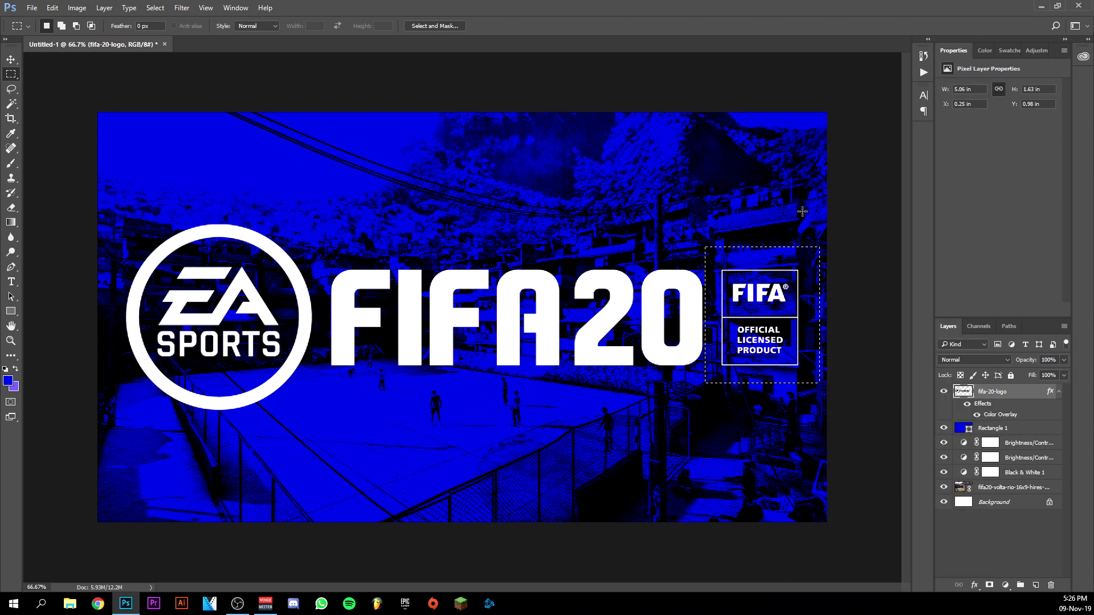
pyautogui.press('Delete')
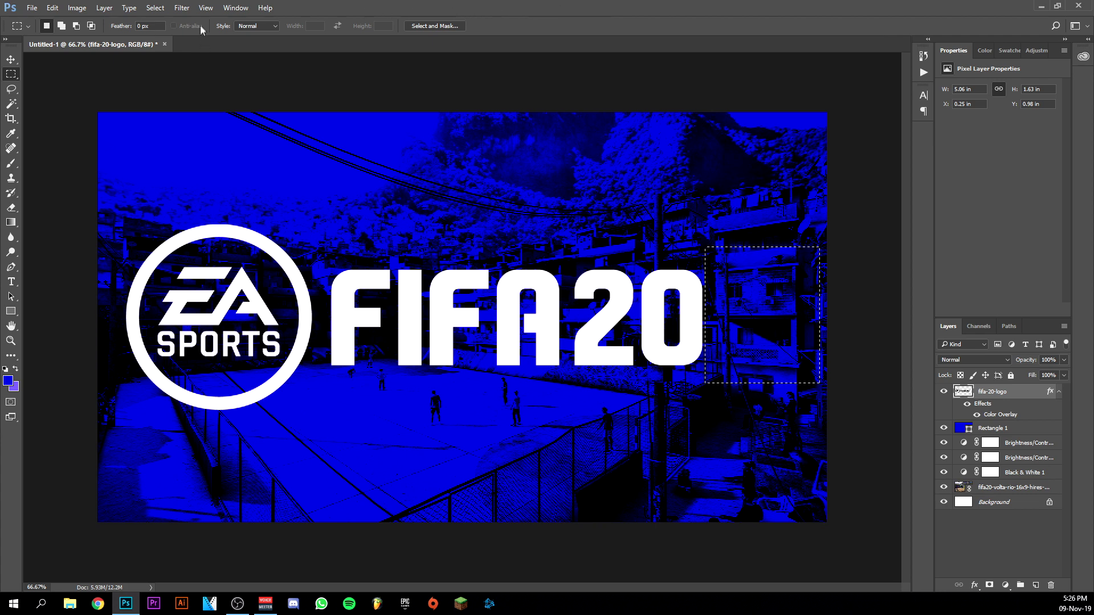
pyautogui.click(167, 12)
pyautogui.click(166, 33)
pyautogui.click(10, 59)
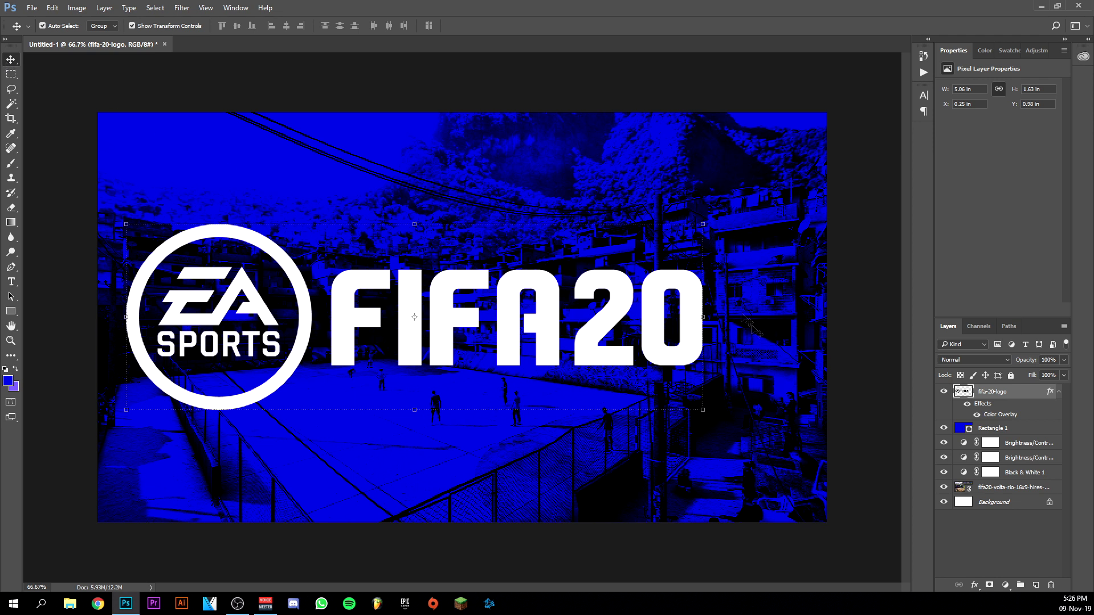
pyautogui.hotkey('ctrl', 't')
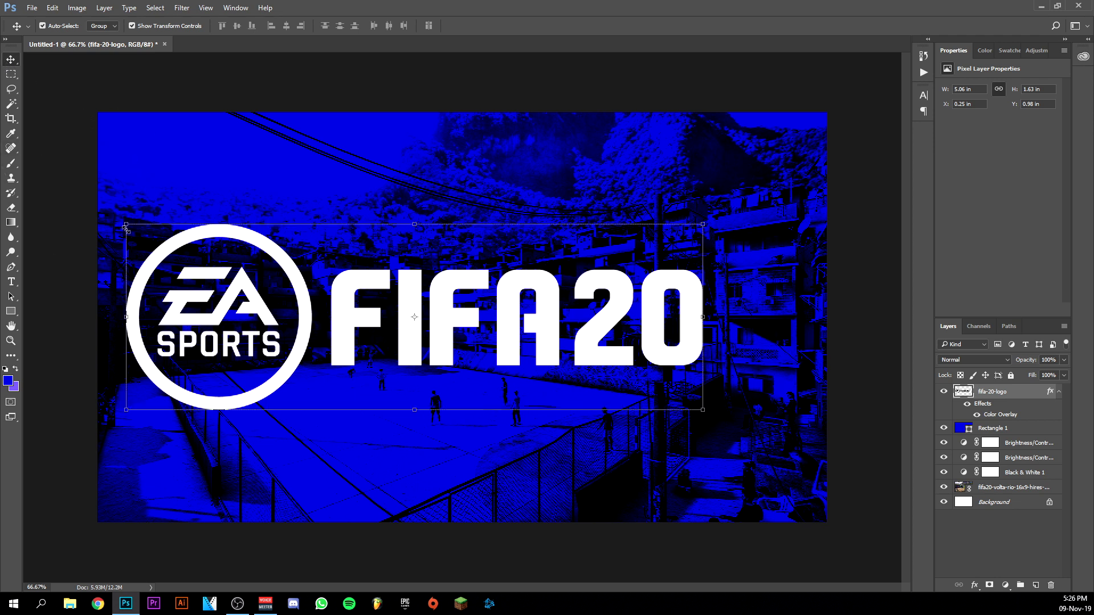
# Scale the logo proportionally to 93%, then scroll the value down to about 82%.
pyautogui.click(197, 26)
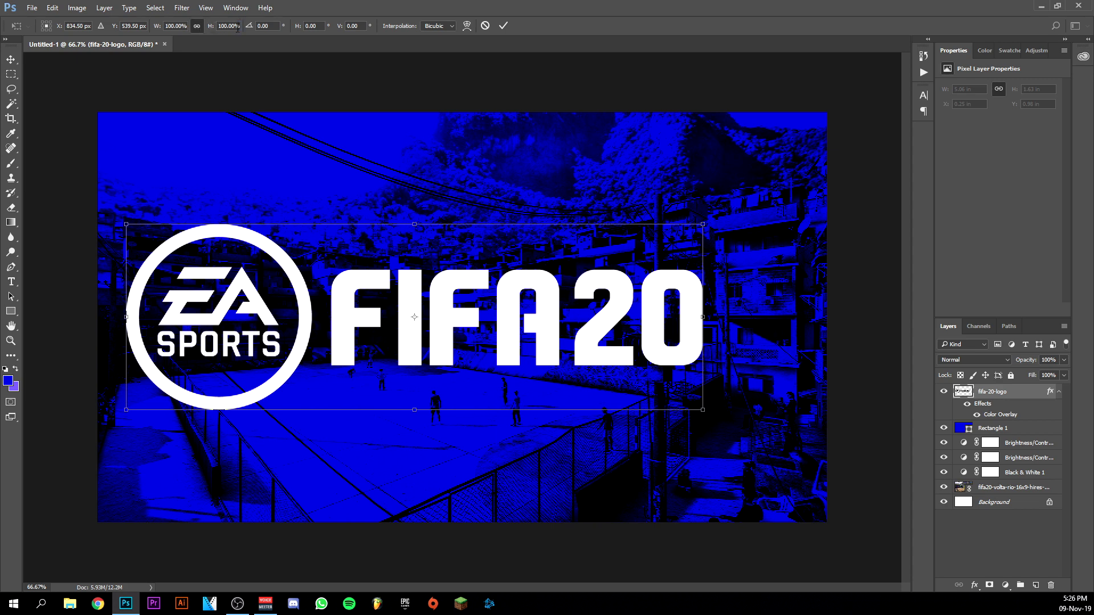
pyautogui.write('93')
pyautogui.press('Return')
pyautogui.scroll(-11, 237, 28)
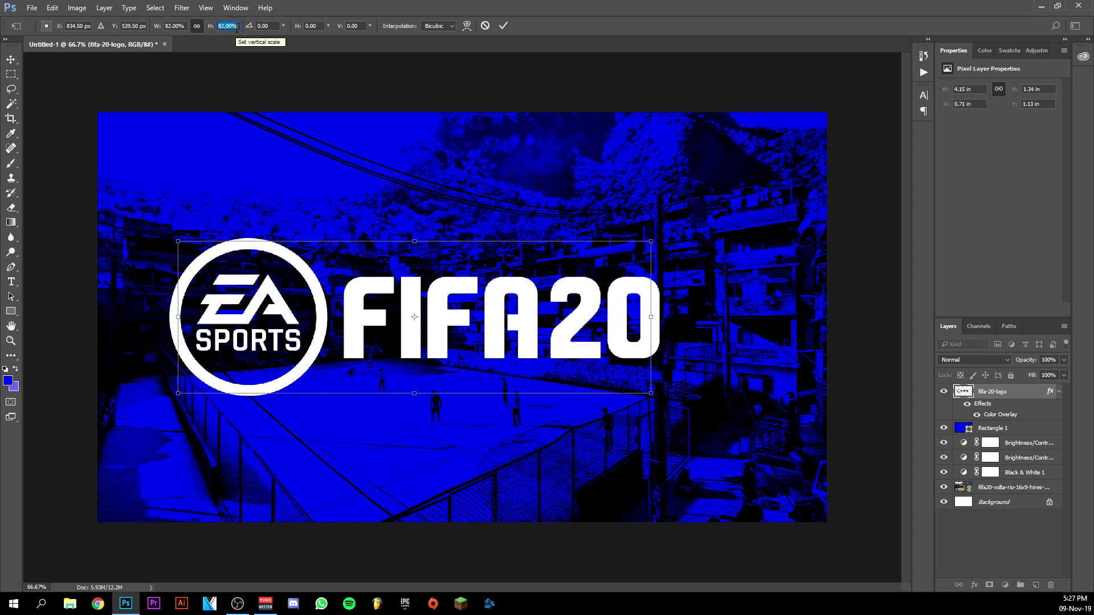